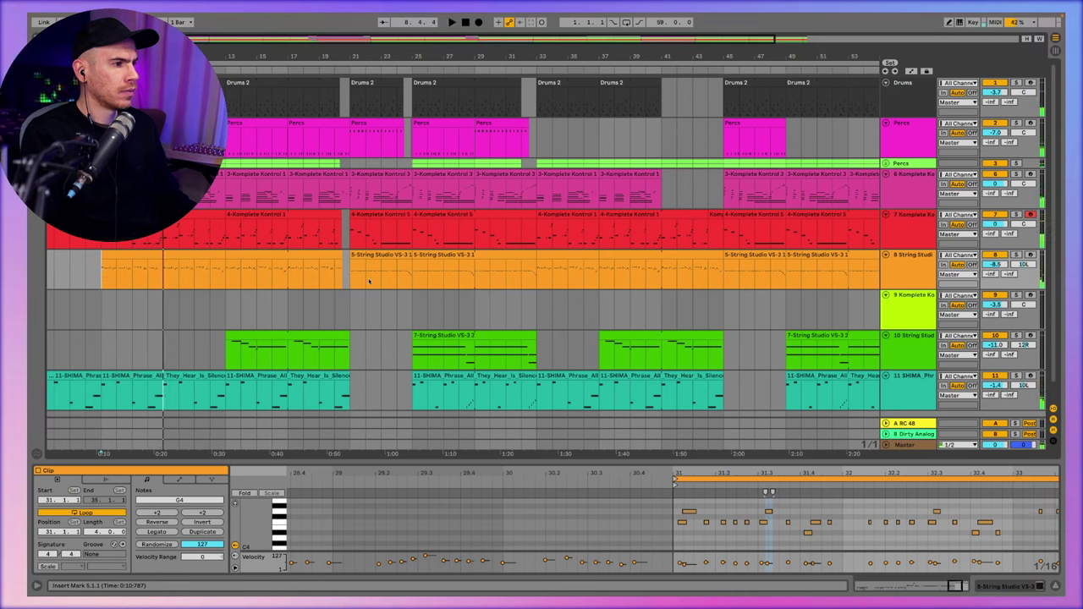
Step: Play the full arrangement from bar 25 to the end of the section before bar 33
click(411, 305)
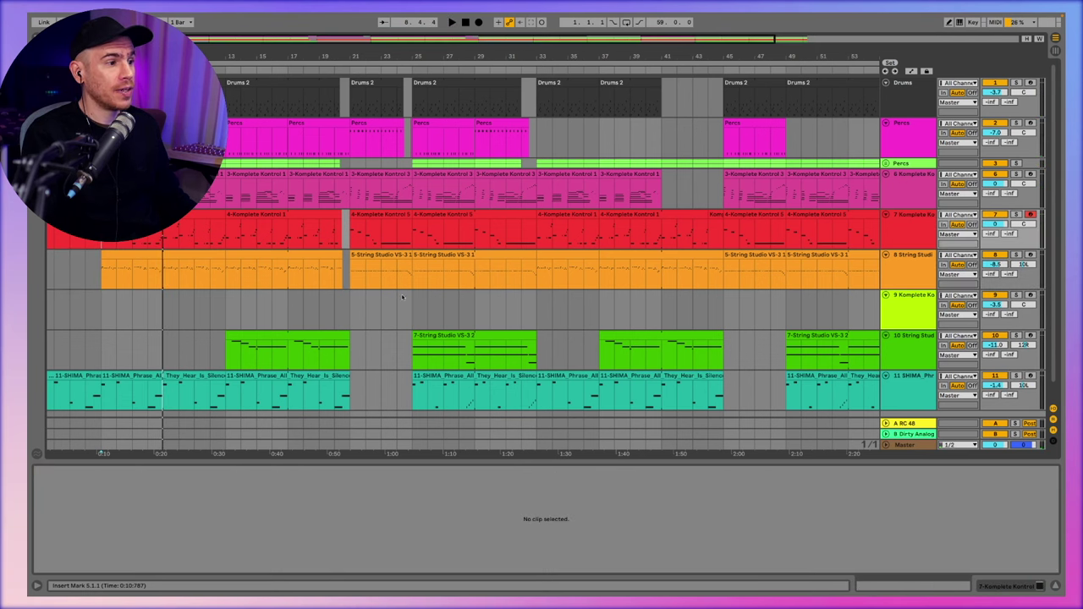
click(414, 280)
key(space)
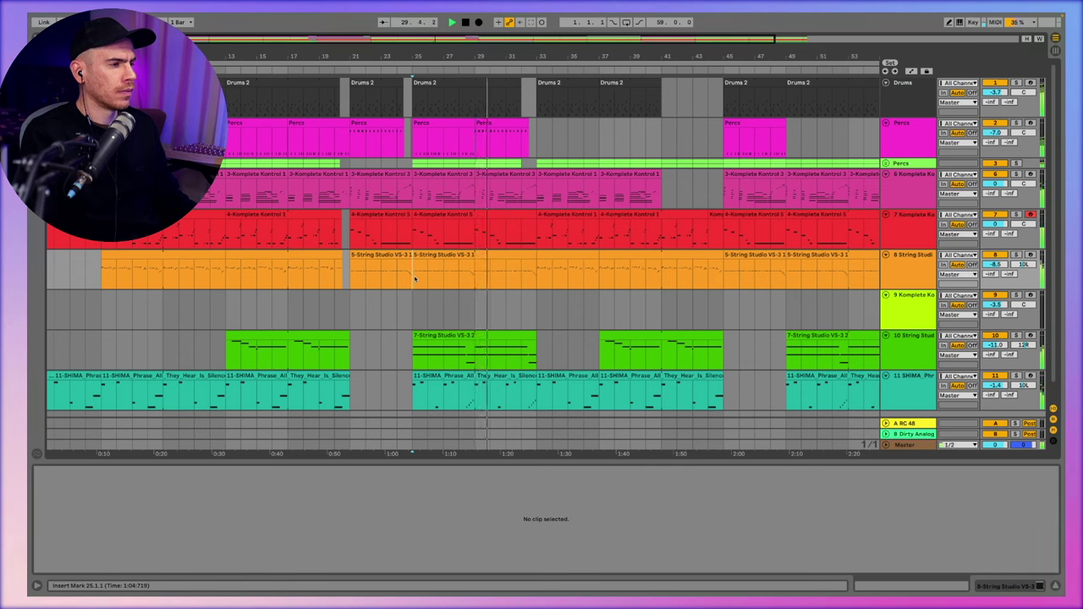
key(space)
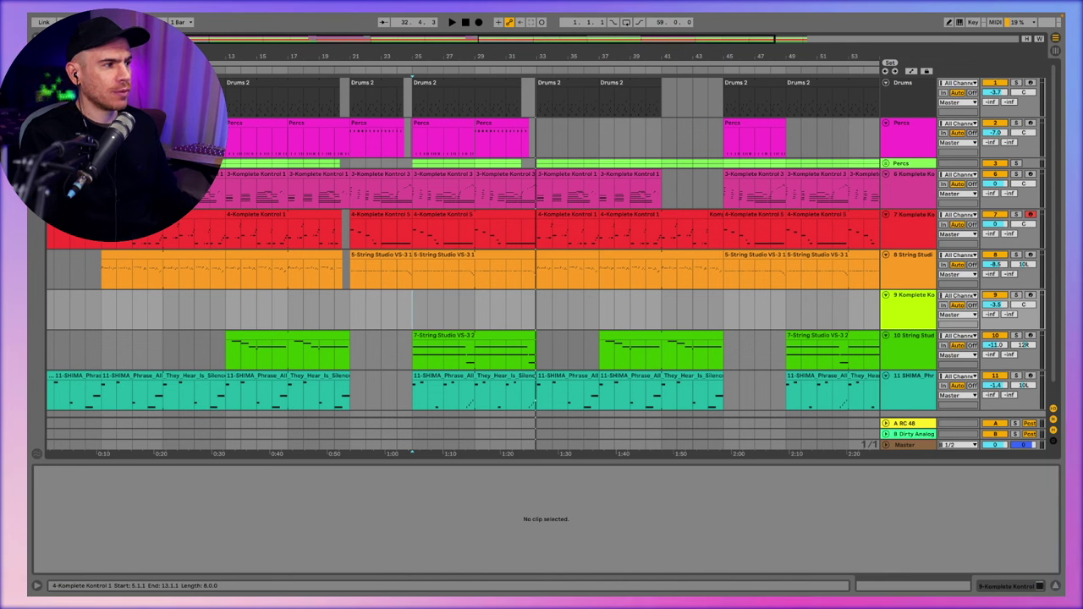
Step: Audition the soloed Drums track with its Battery 4 instrument open, and the soloed Percs group, from bar 5
click(106, 93)
drag(410, 49, 655, 129)
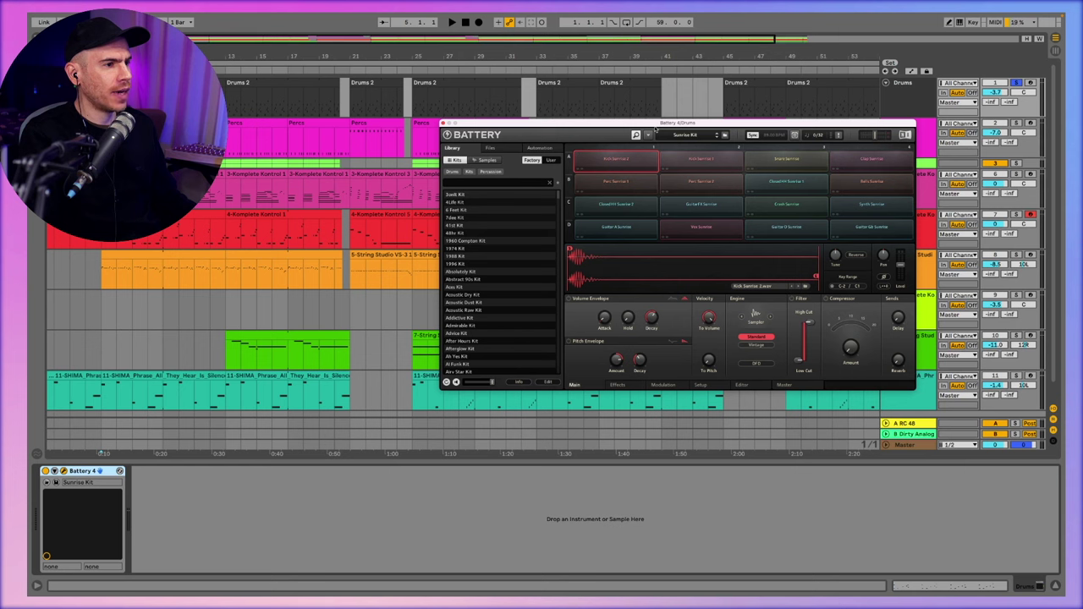
key(space)
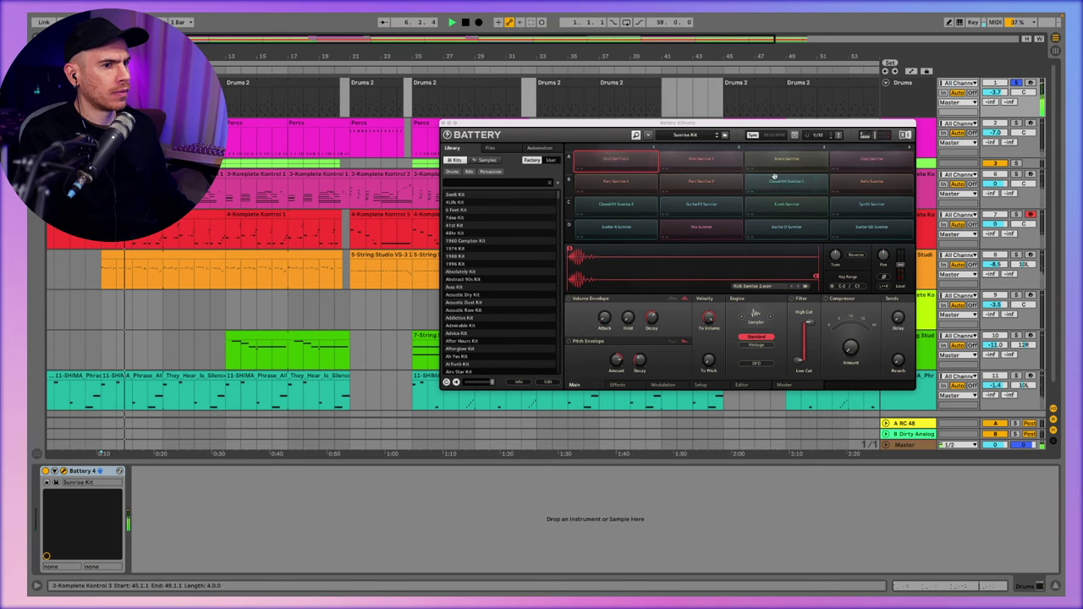
key(space)
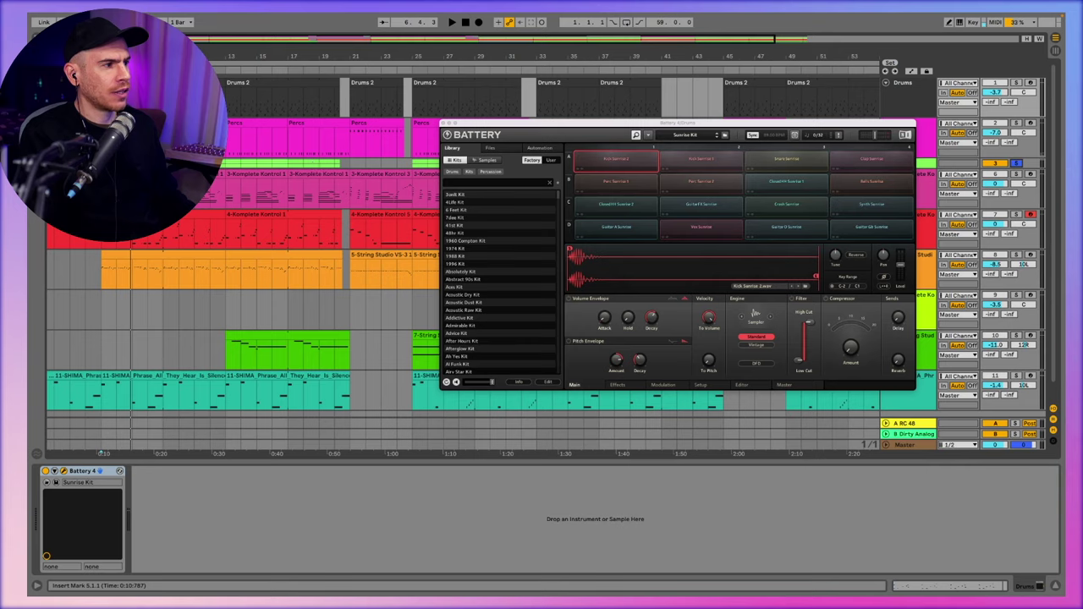
key(Down)
key(space)
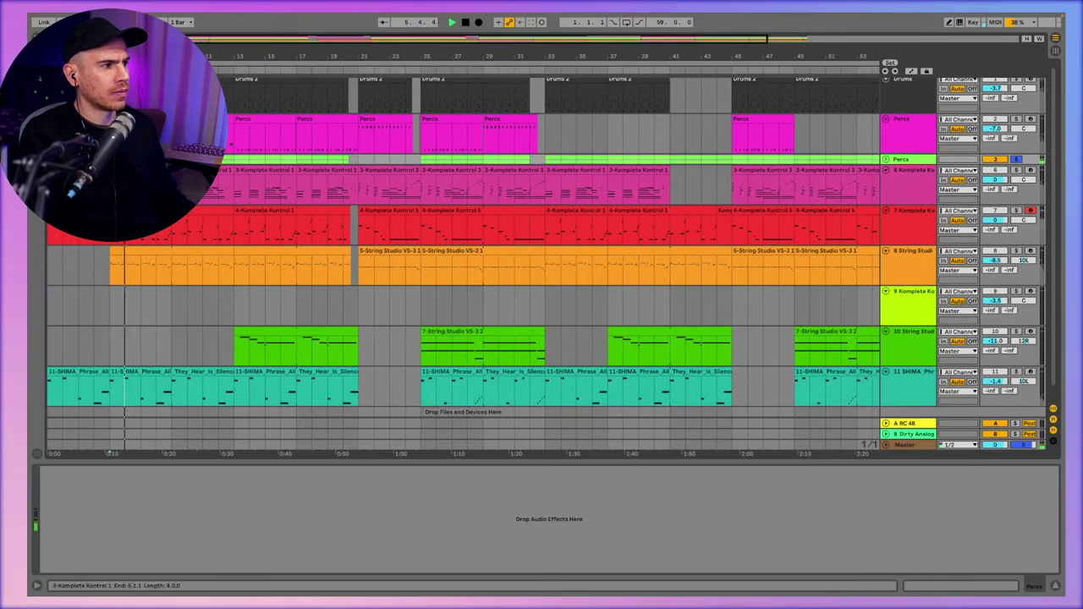
Step: Open the Komplete Kontrol instrument on soloed track 6 and examine the first two chords in its MIDI clip
key(Down)
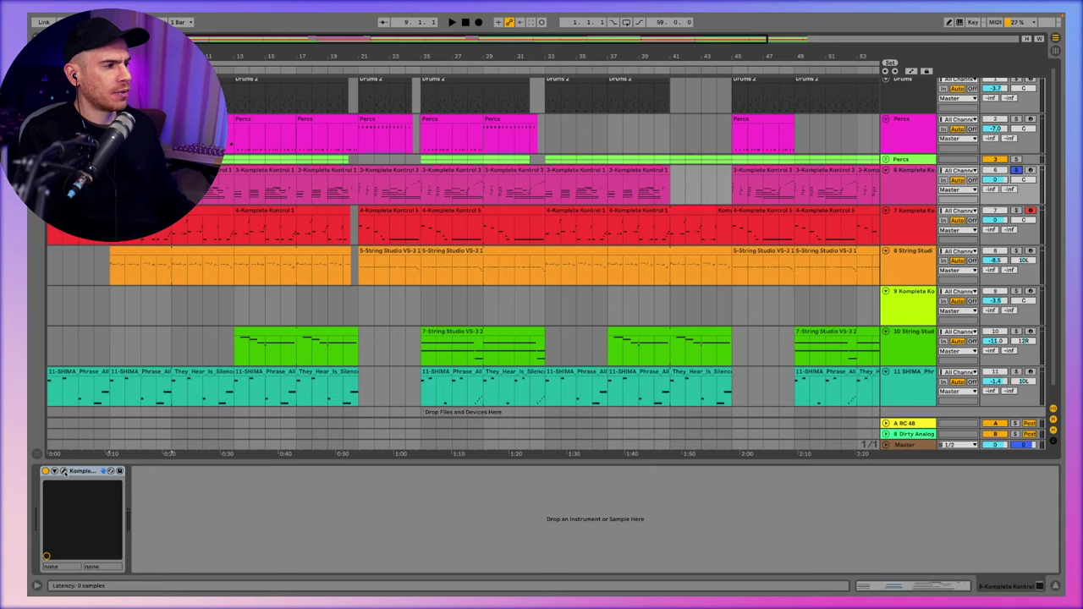
click(64, 471)
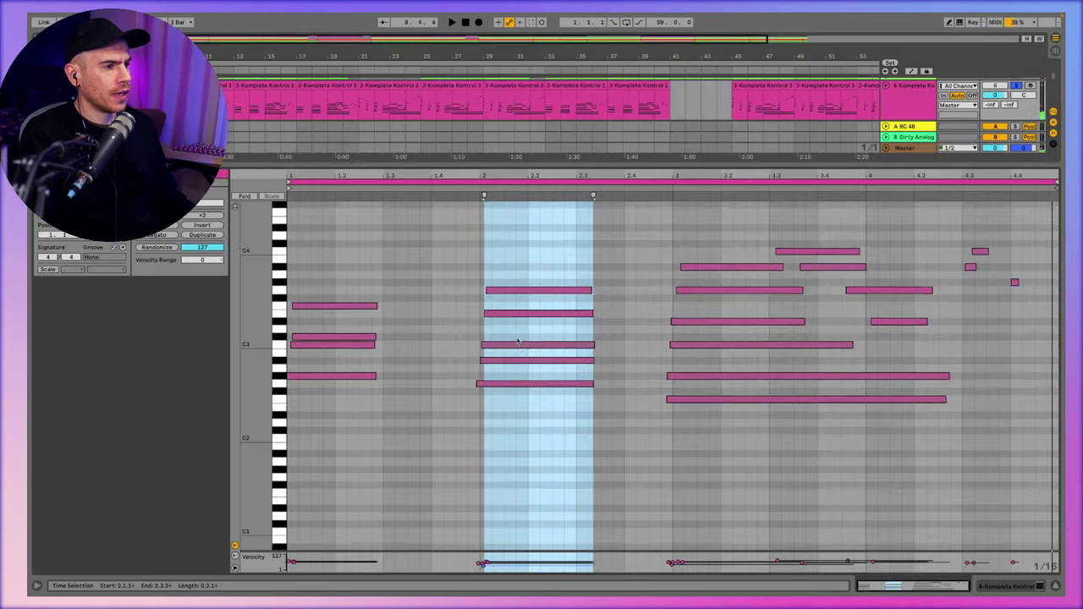
drag(386, 264, 300, 390)
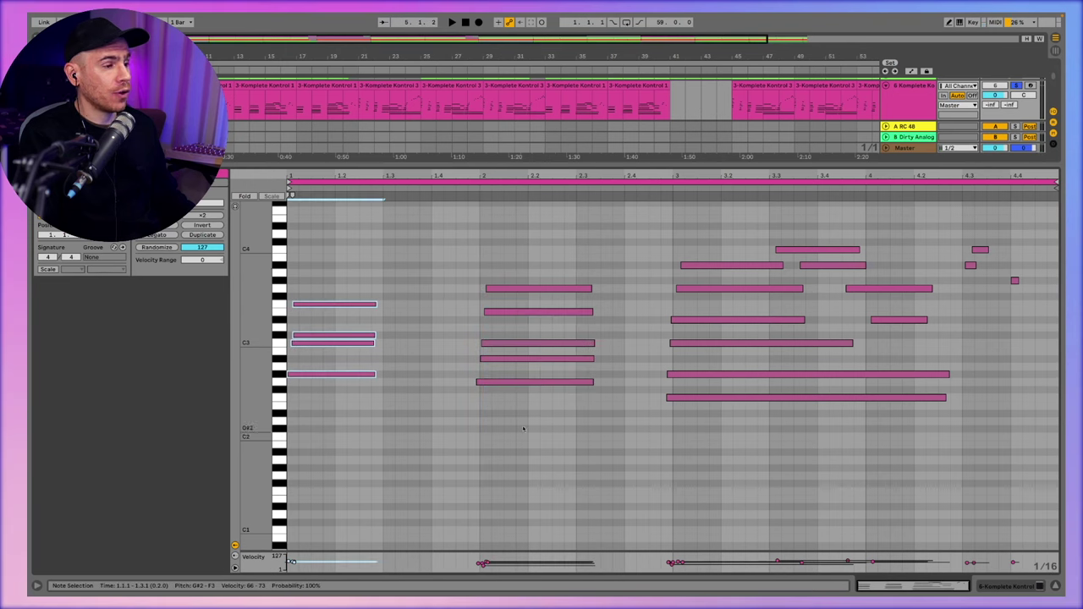
drag(496, 407, 556, 273)
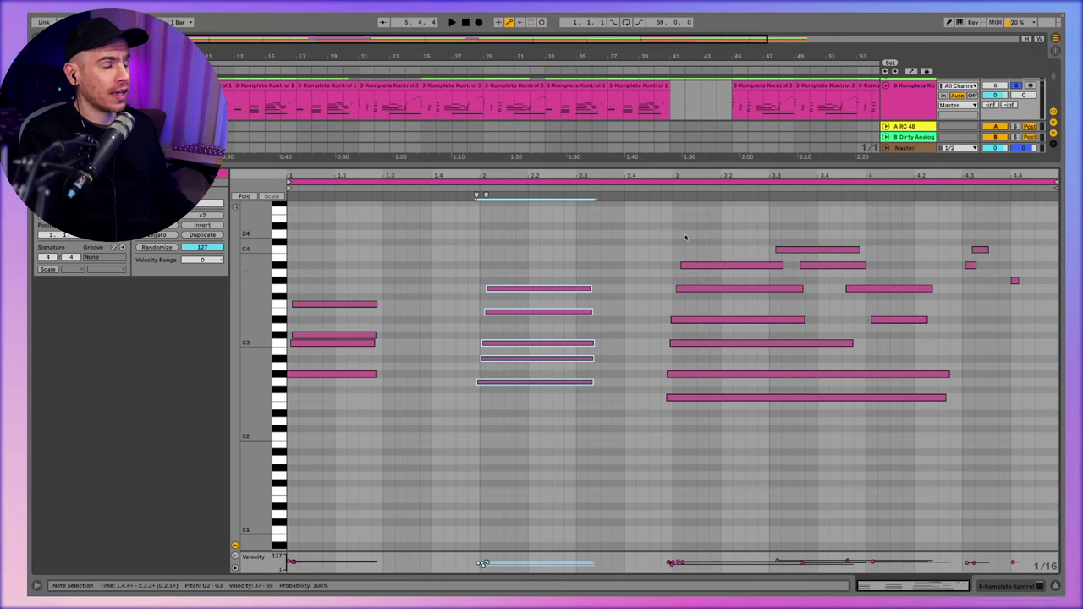
click(685, 236)
mouse_move(685, 244)
mouse_down()
mouse_move(706, 415)
mouse_move(687, 248)
mouse_up()
drag(289, 296, 375, 398)
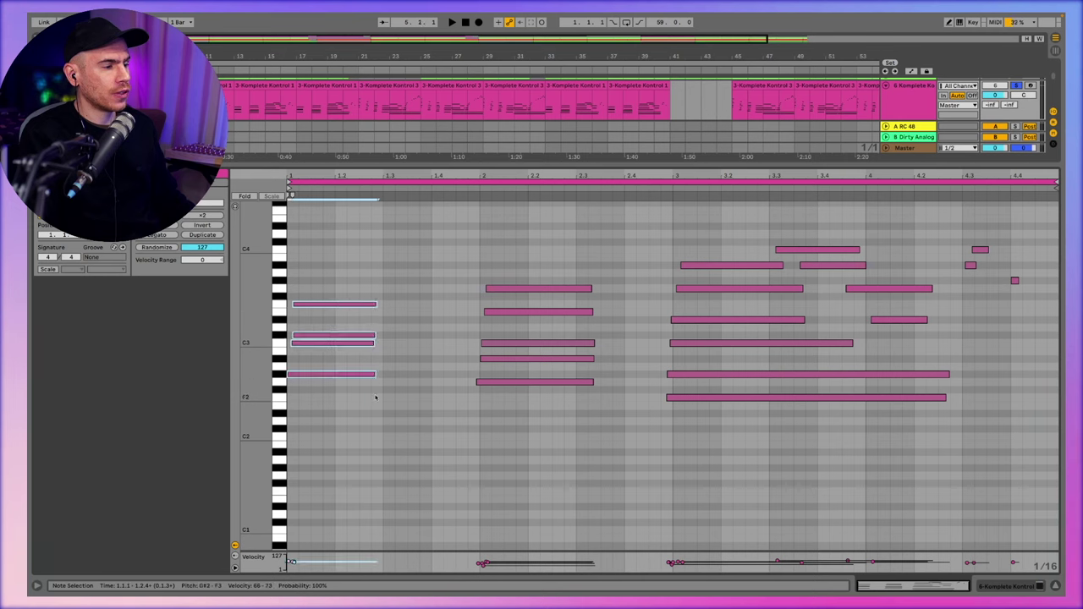
click(377, 397)
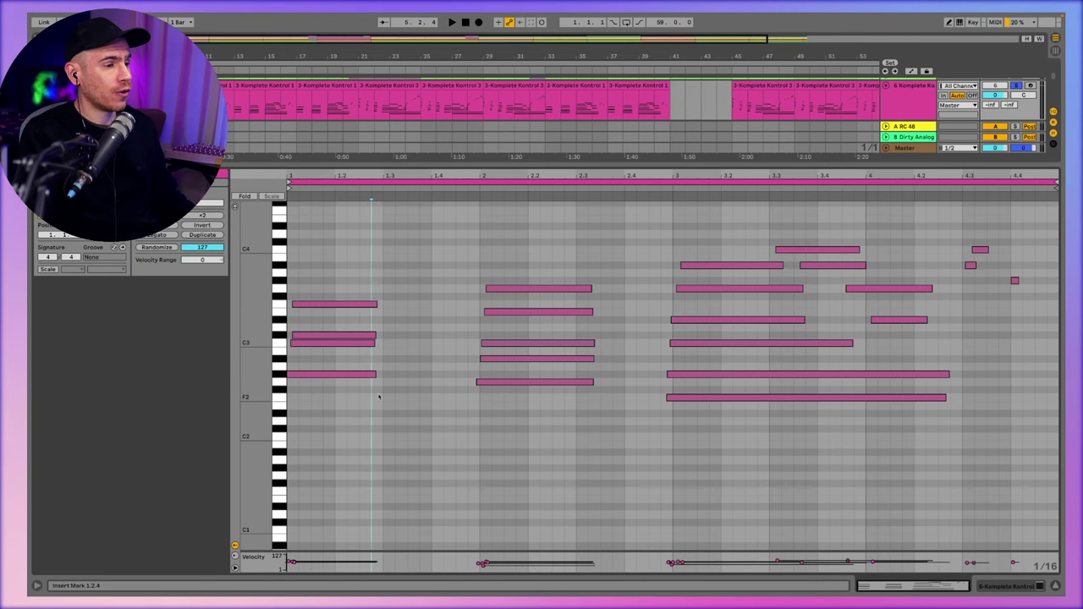
key(space)
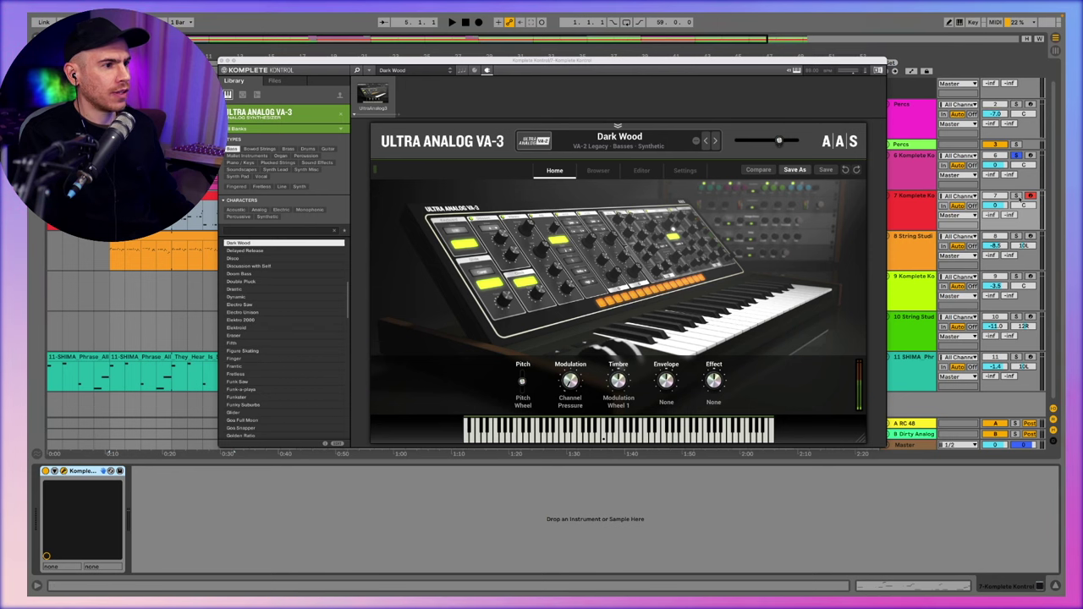
Step: Solo track 7 and play its Ultra Analog VA-3 Dark Wood bass from bar 5
click(1016, 196)
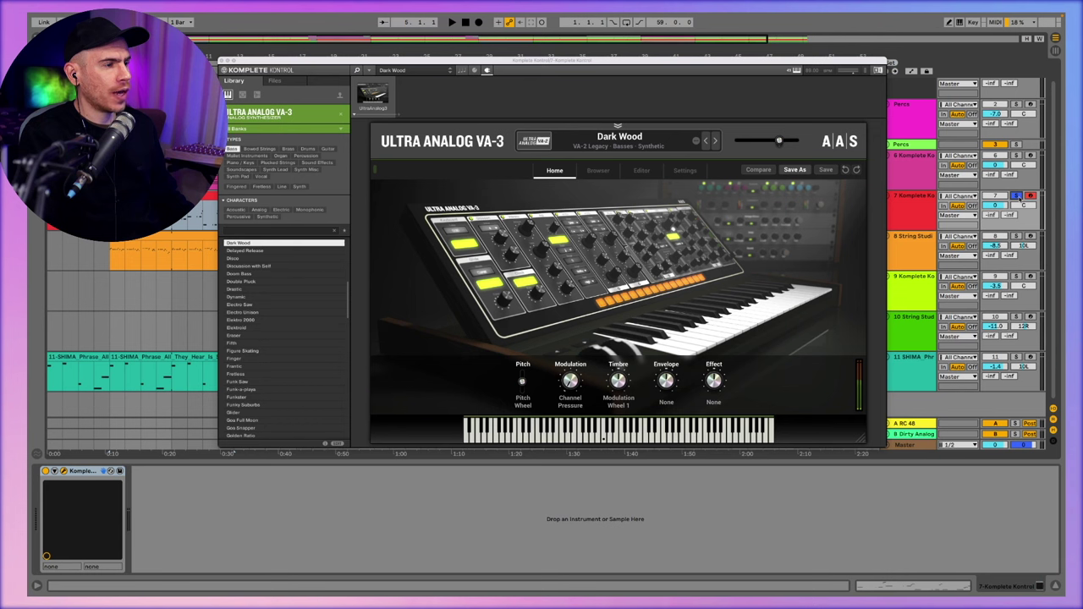
key(space)
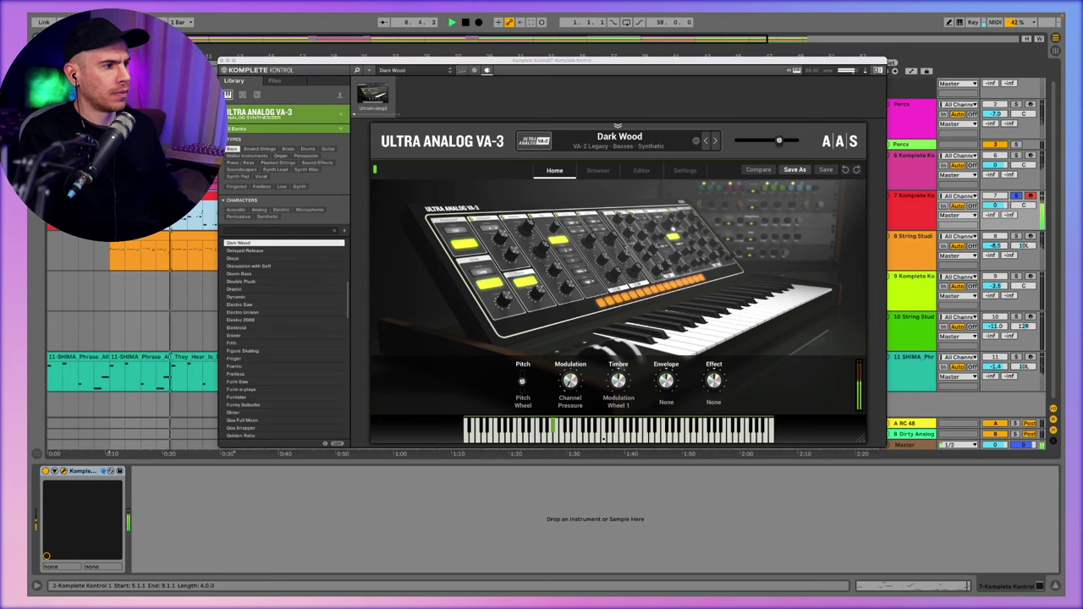
key(space)
Step: Audition the soloed track 8 from bar 5, with its String Studio VS-3 Koto Hold sound on view
key(Down)
key(Down)
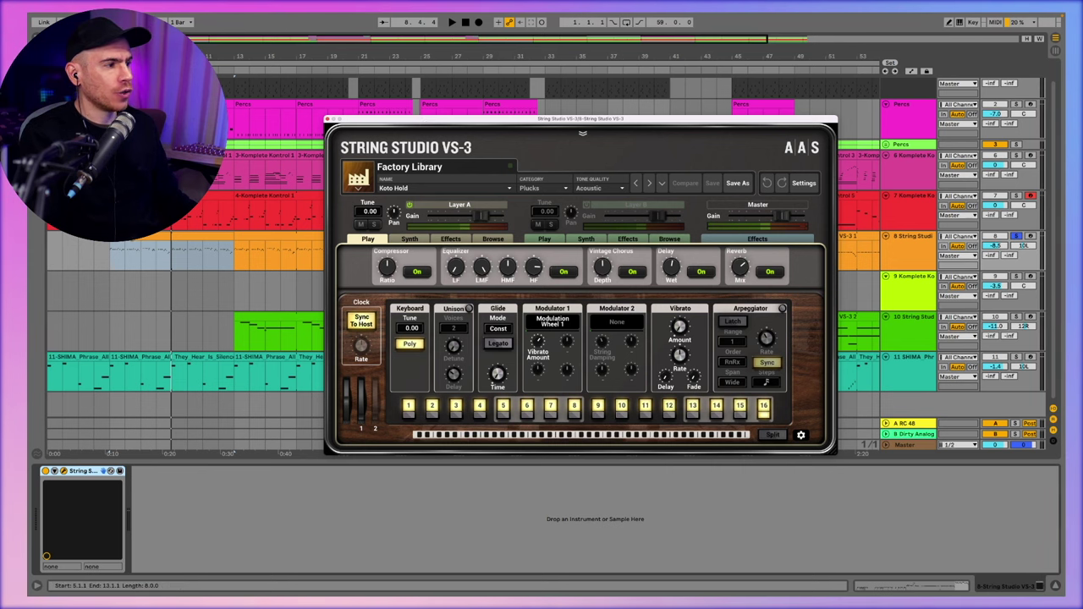
click(169, 256)
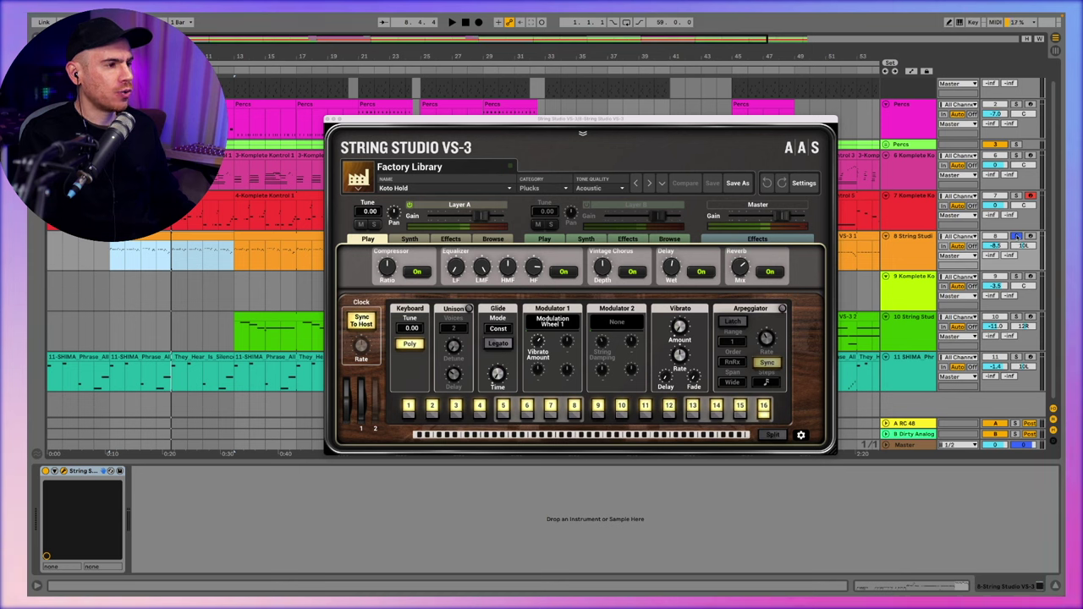
key(space)
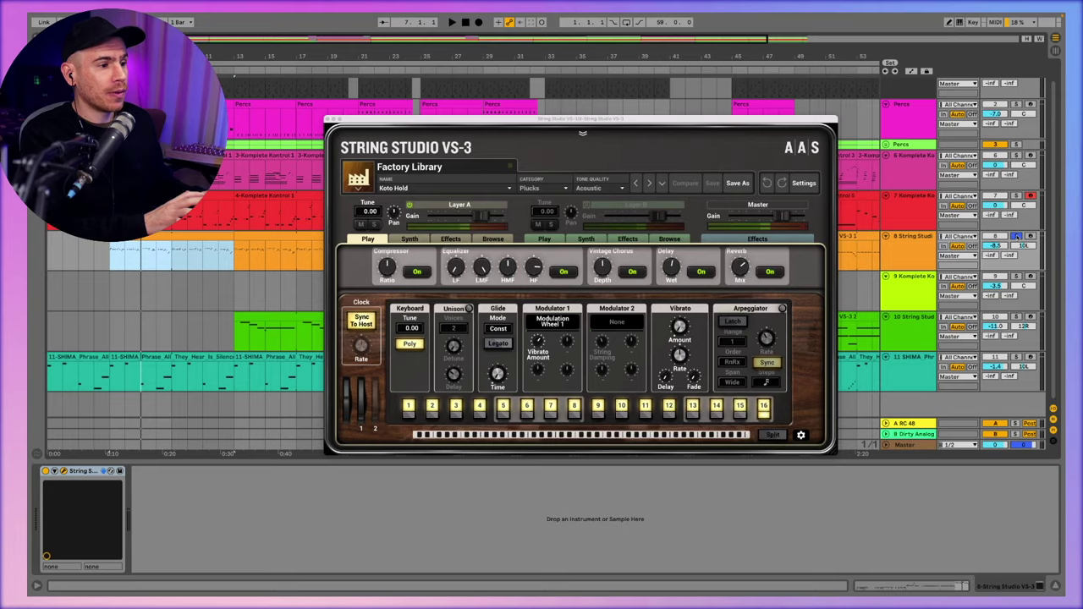
Step: Play the soloed Evolve Strings clip on track 10 from bar 13, with the instrument window clear of the clips
click(280, 330)
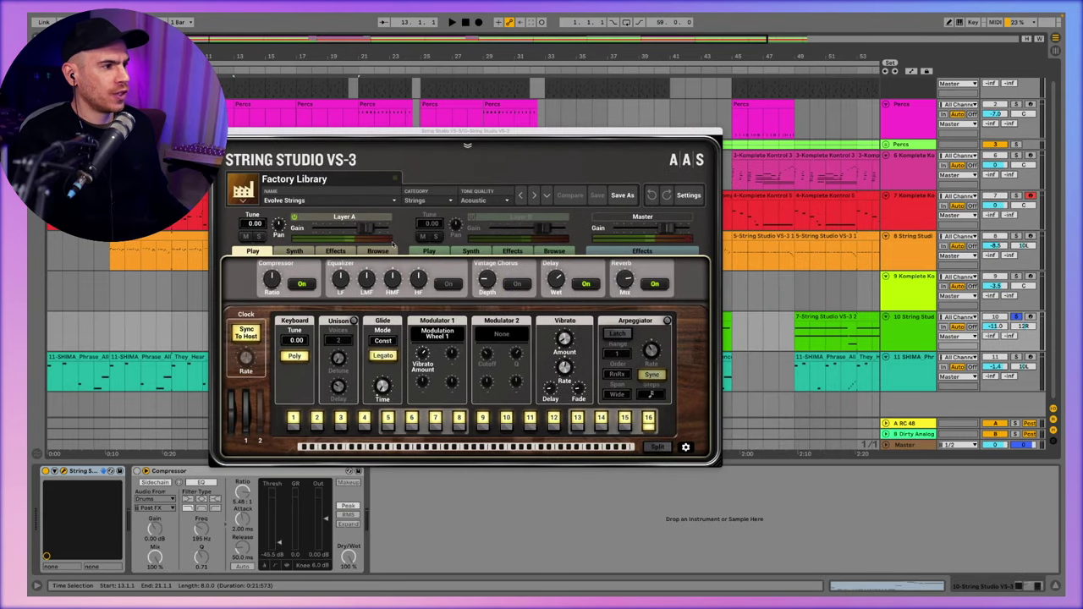
key(space)
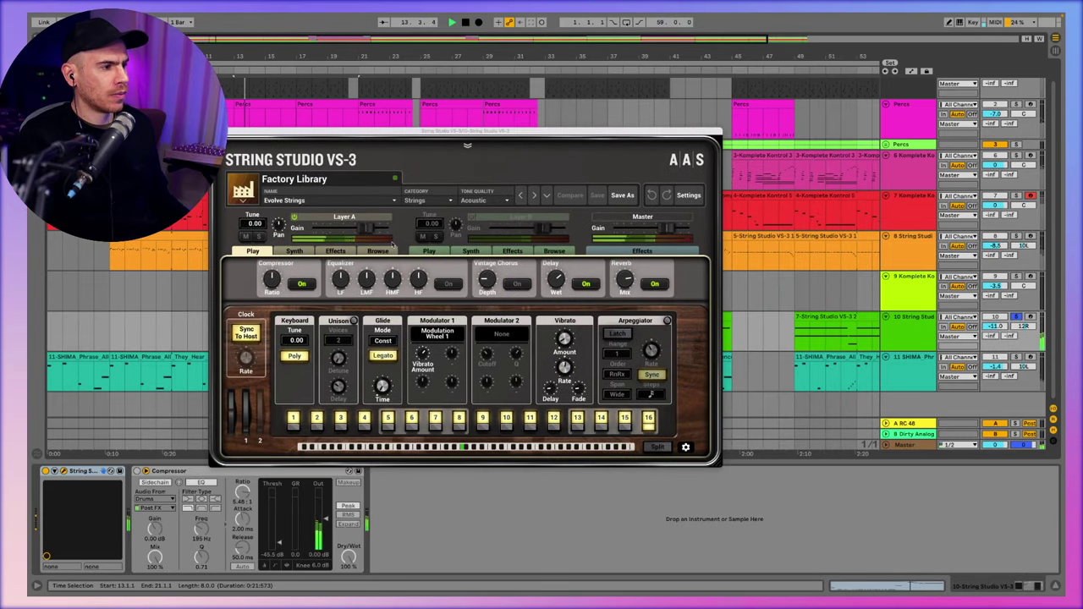
drag(350, 133, 687, 129)
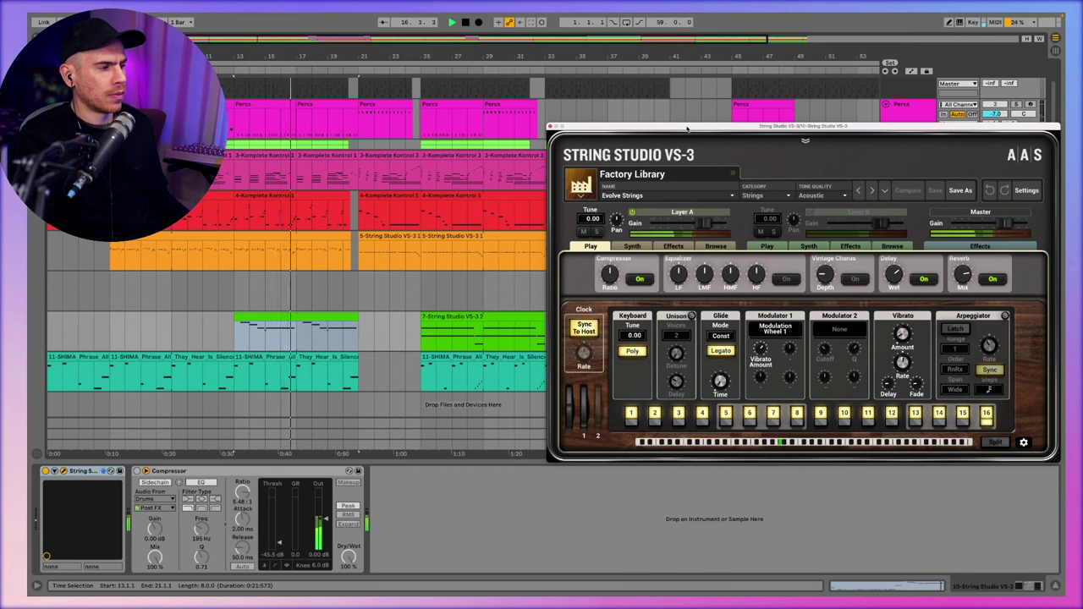
Step: Play the soloed Evolve Strings clip on track 10 from bar 25 and close the String Studio window
click(443, 316)
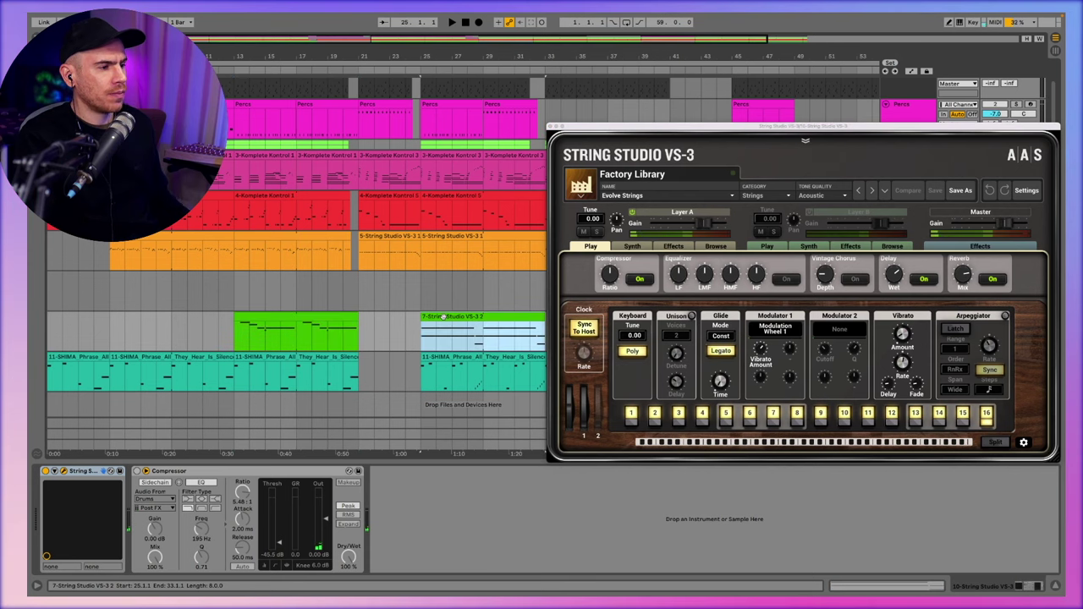
key(space)
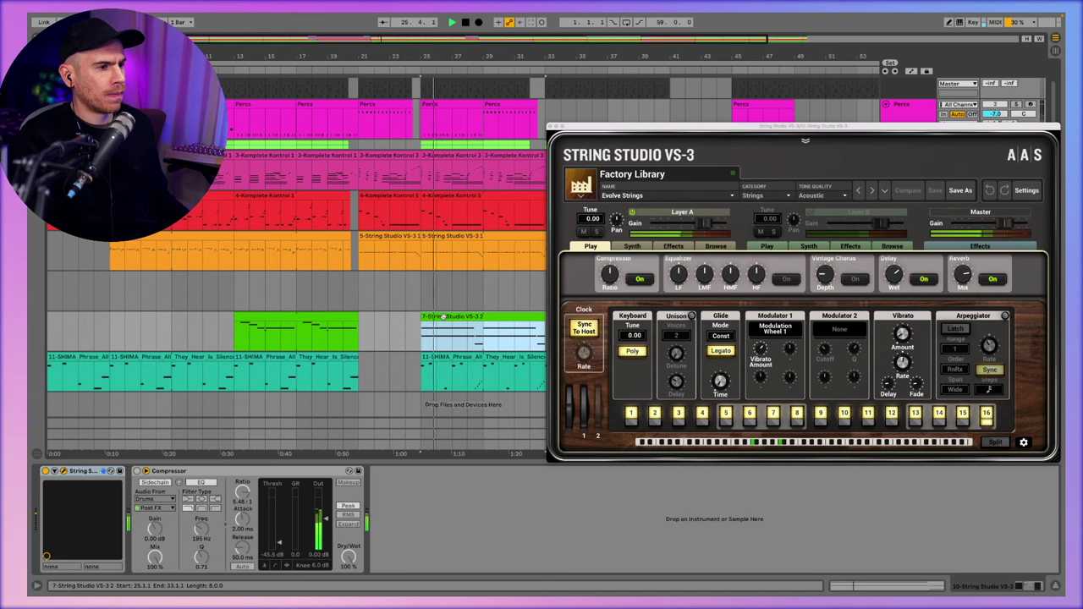
drag(616, 129, 550, 142)
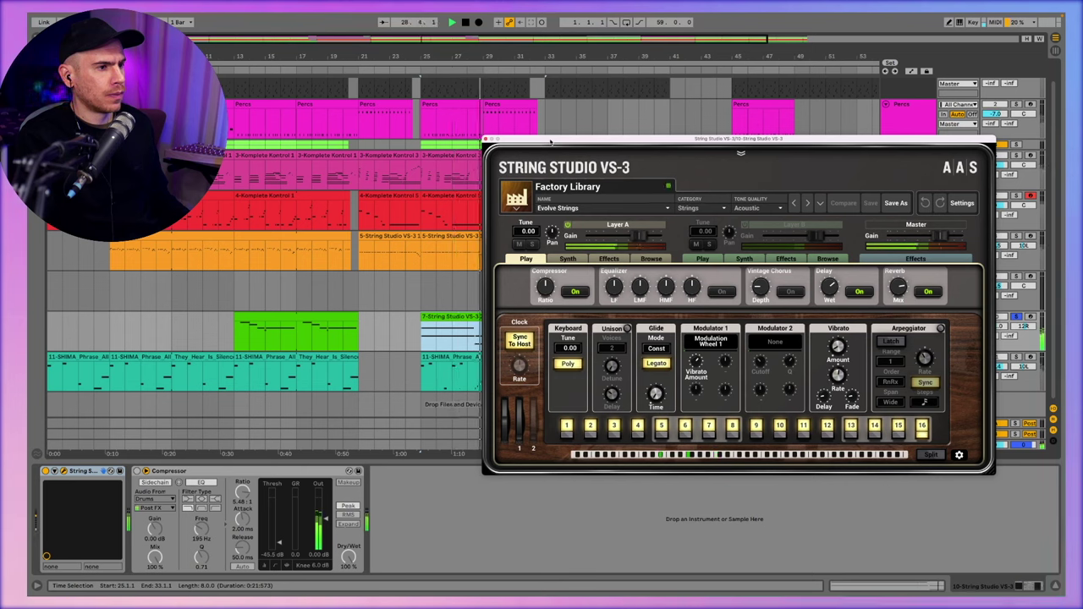
drag(550, 142, 596, 121)
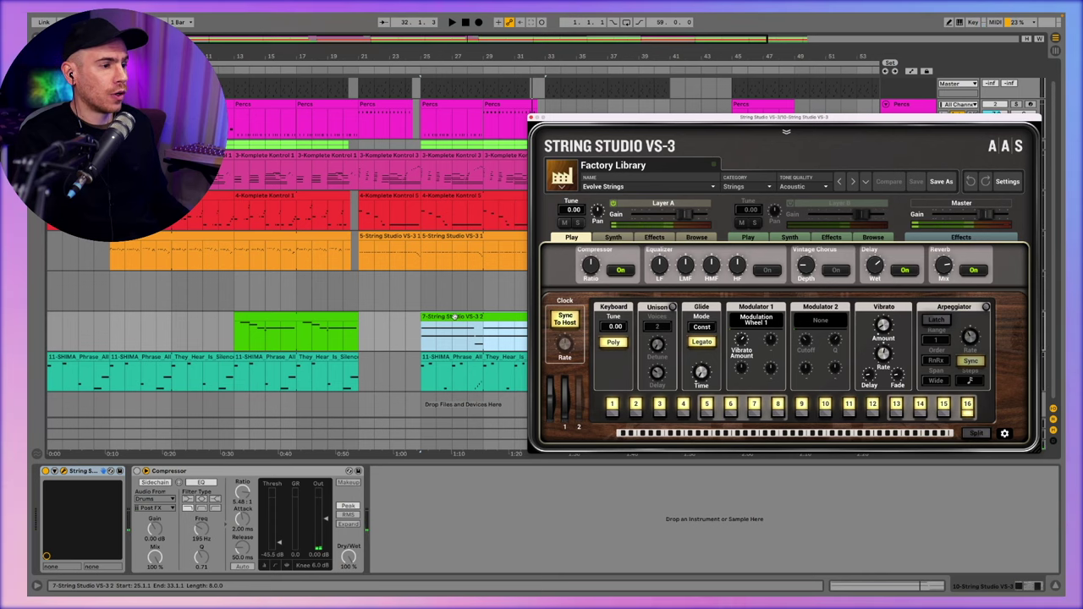
click(532, 116)
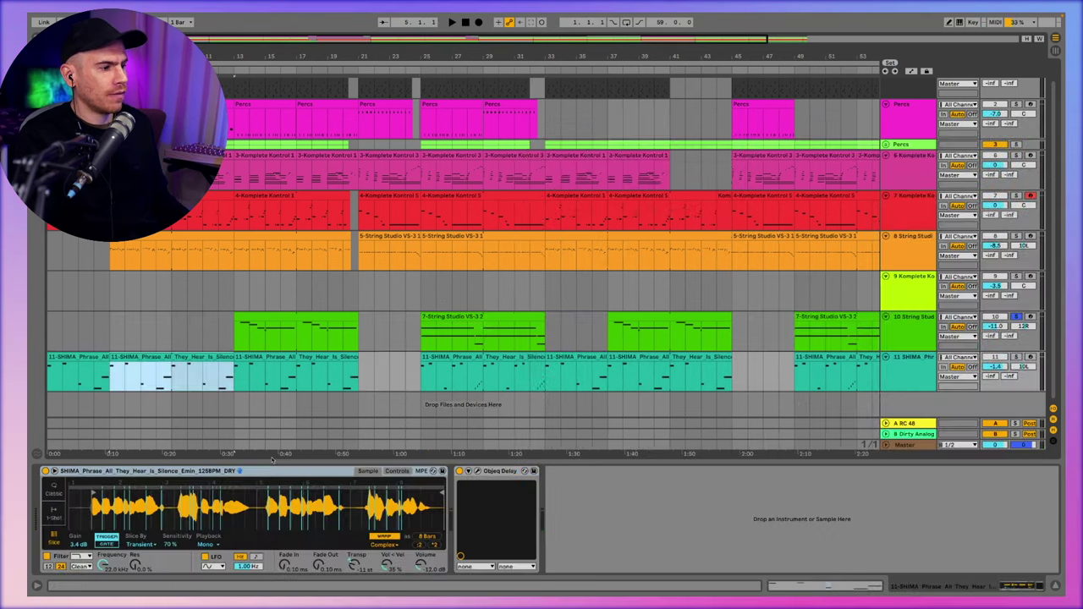
Step: Open Objeq Delay on track 11 and play the soloed SHIMA vocal chops from bar 5
click(477, 470)
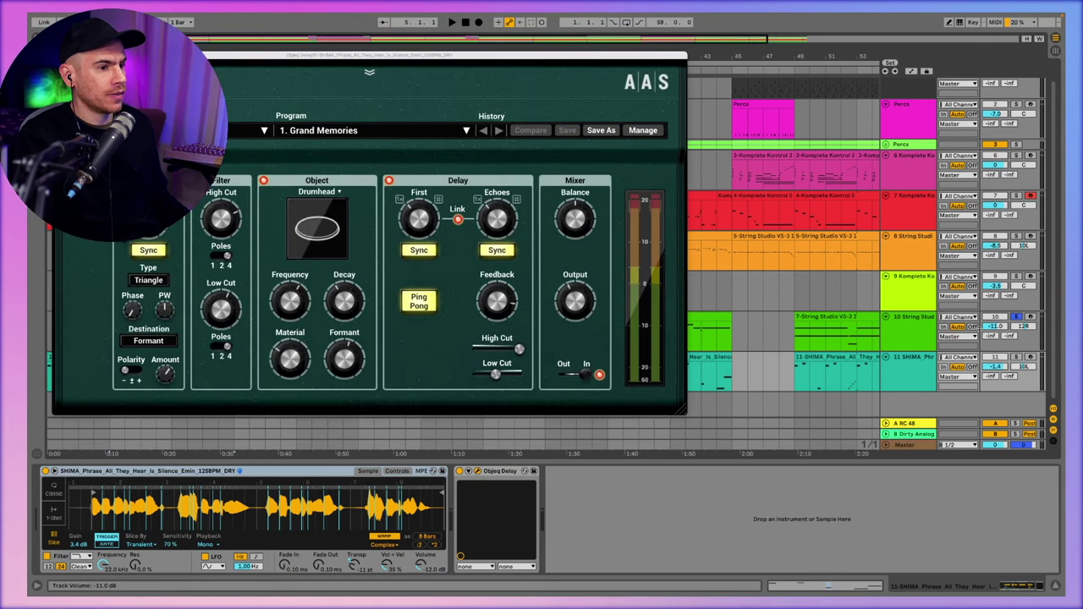
key(space)
drag(115, 57, 426, 73)
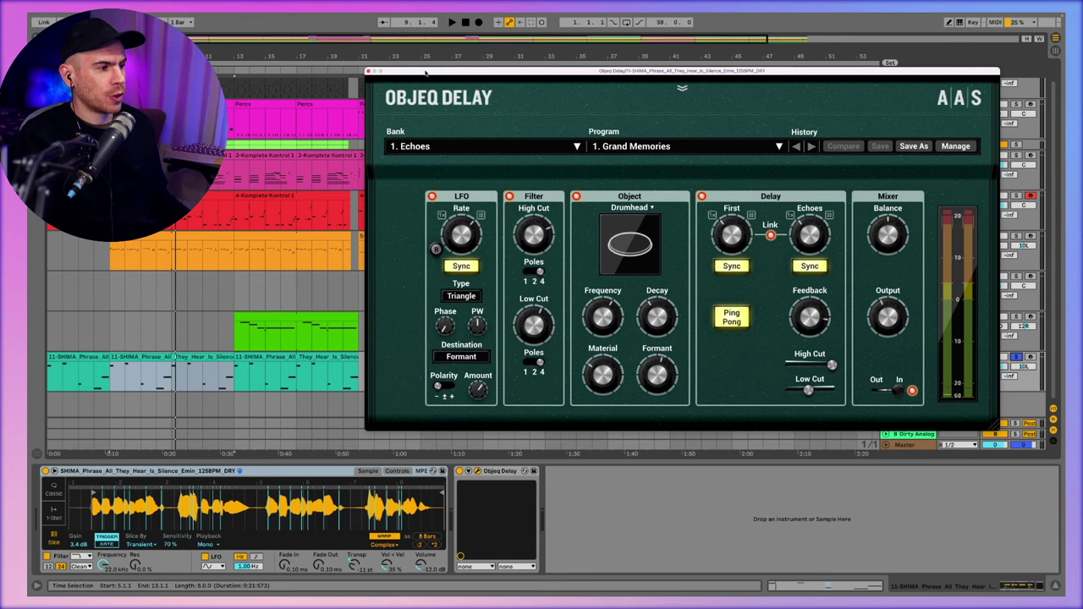
drag(425, 73, 424, 82)
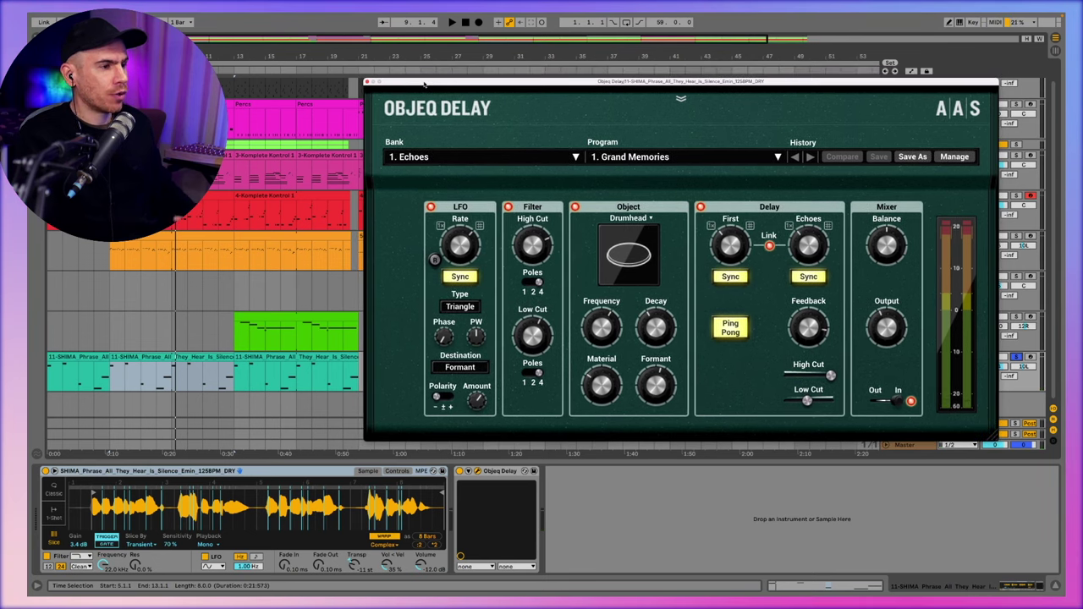
Step: Audition the soloed vocal clip on track 11 from bar 25, checking its Objeq Delay during playback
click(427, 357)
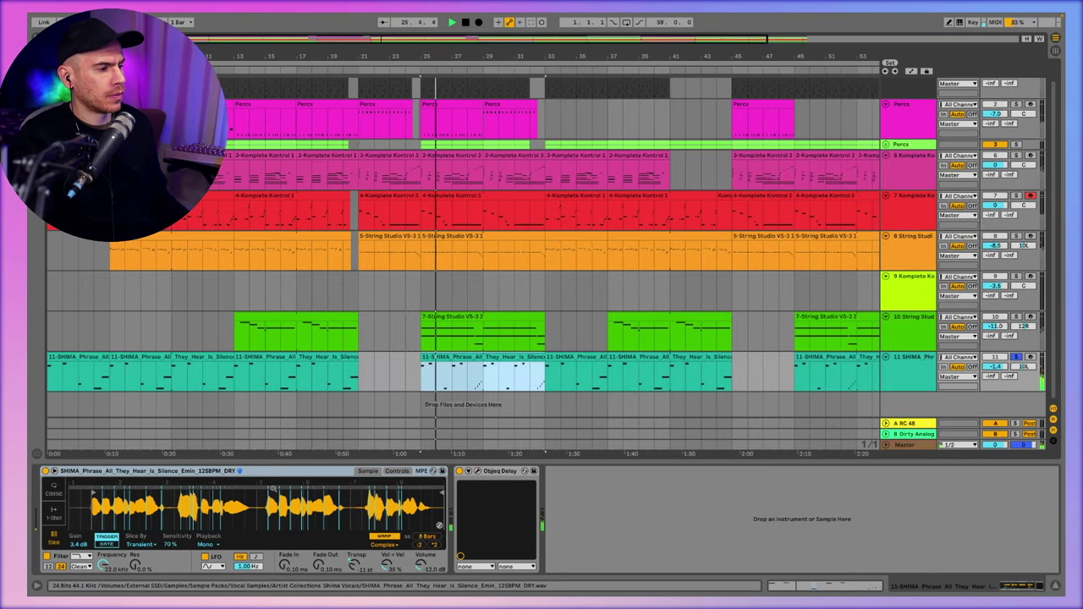
click(477, 471)
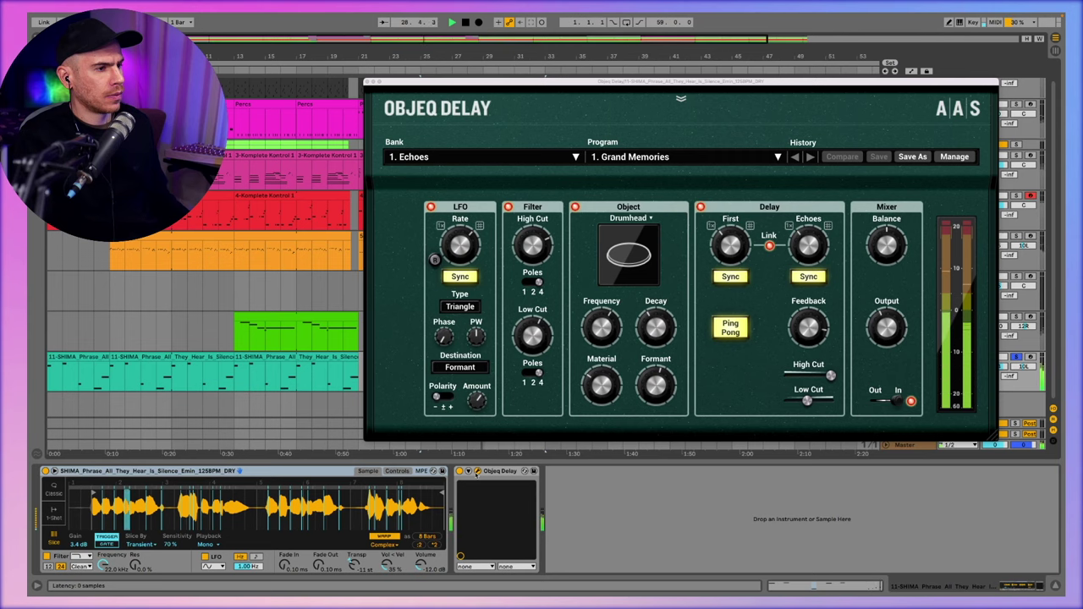
click(368, 82)
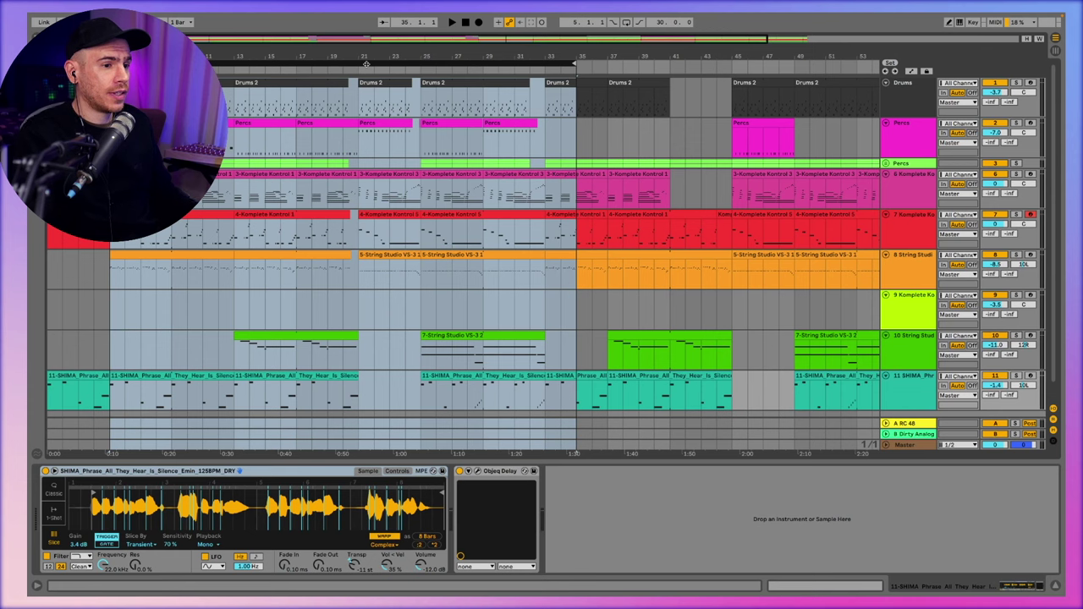
Step: Play the full arrangement from bar 9 and show the bass instrument of the track 7 clip at bar 13
key(space)
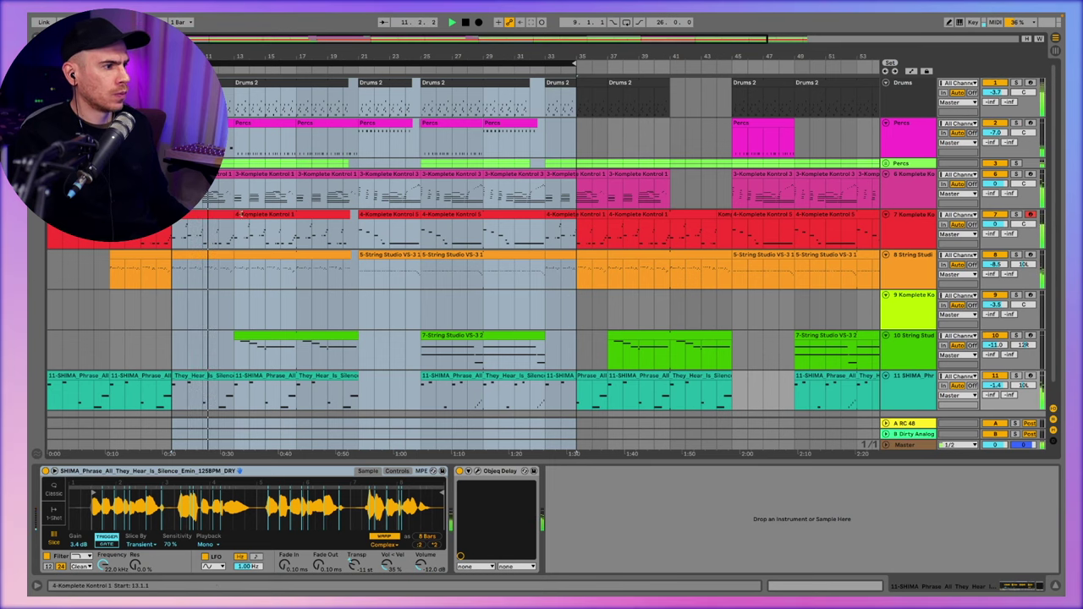
click(245, 215)
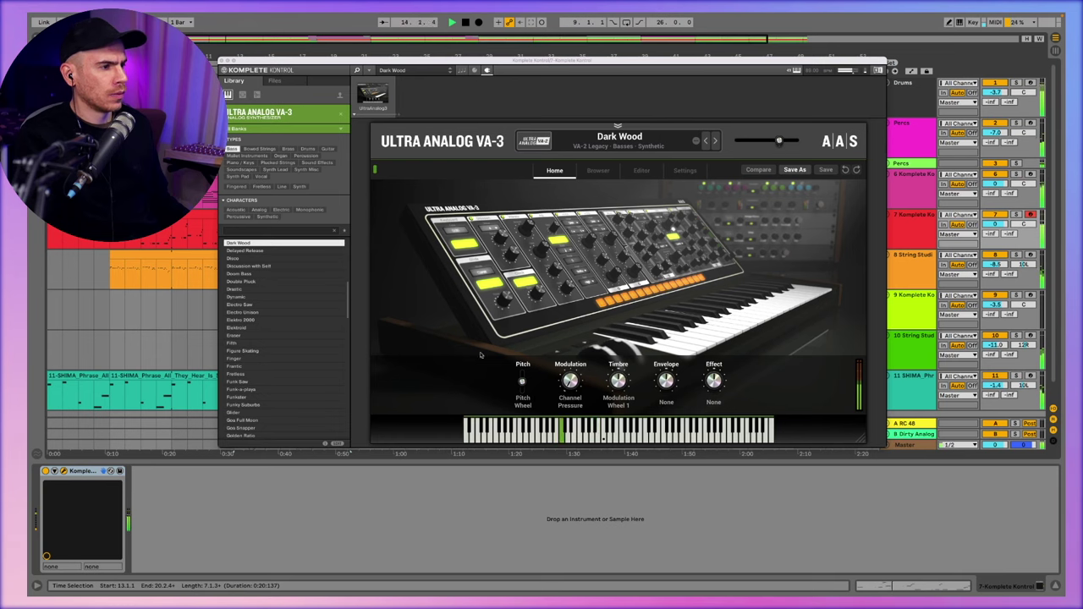
Step: Show the vocal chop devices of track 11 and open the String Studio instrument of track 10 during playback, keeping the clips in view
click(907, 388)
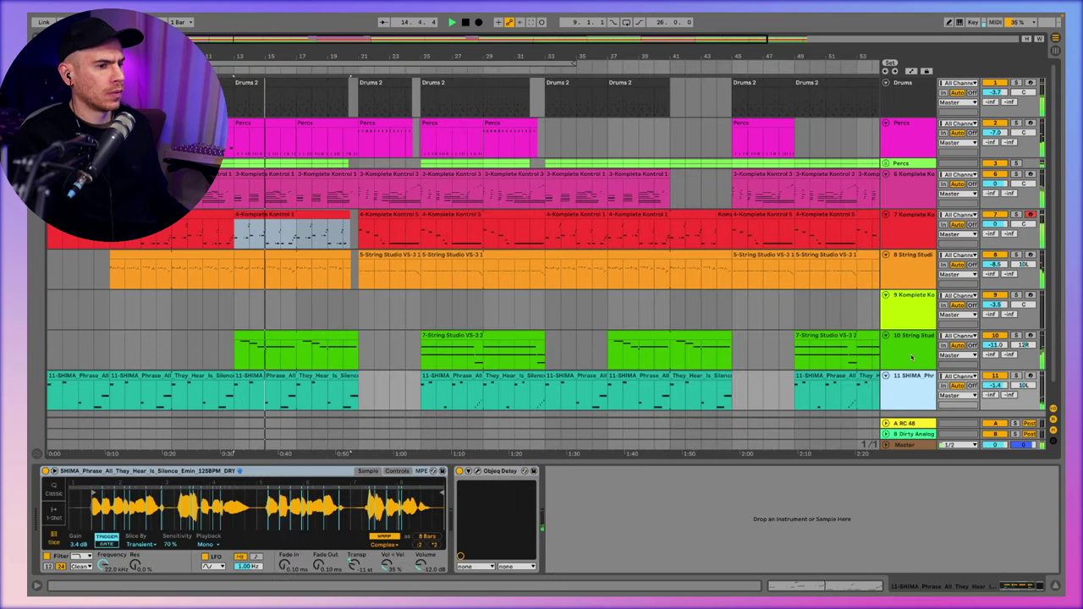
click(910, 347)
click(63, 471)
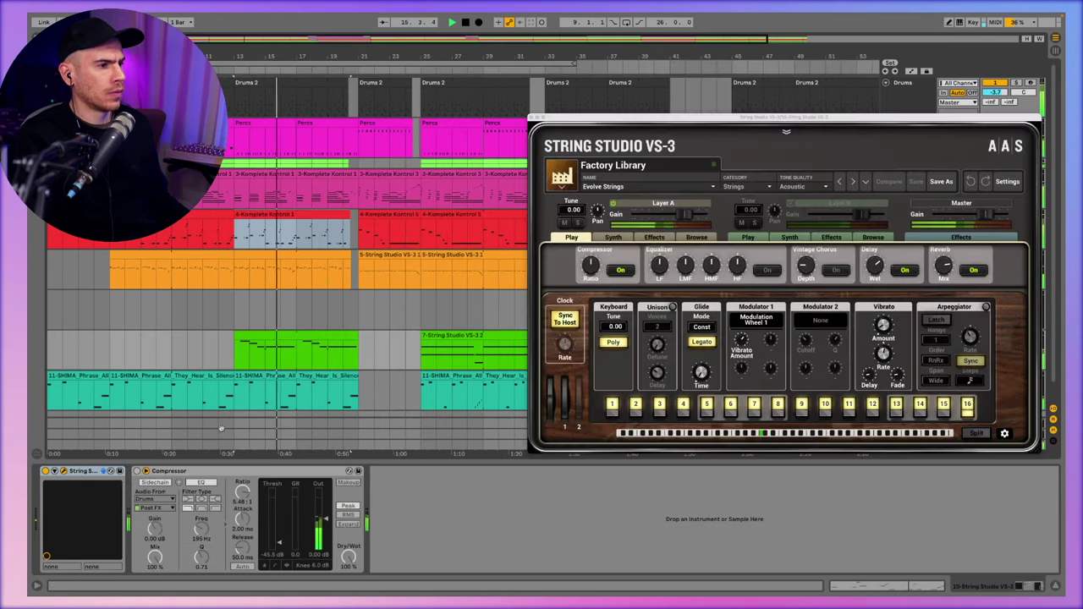
drag(736, 128, 665, 116)
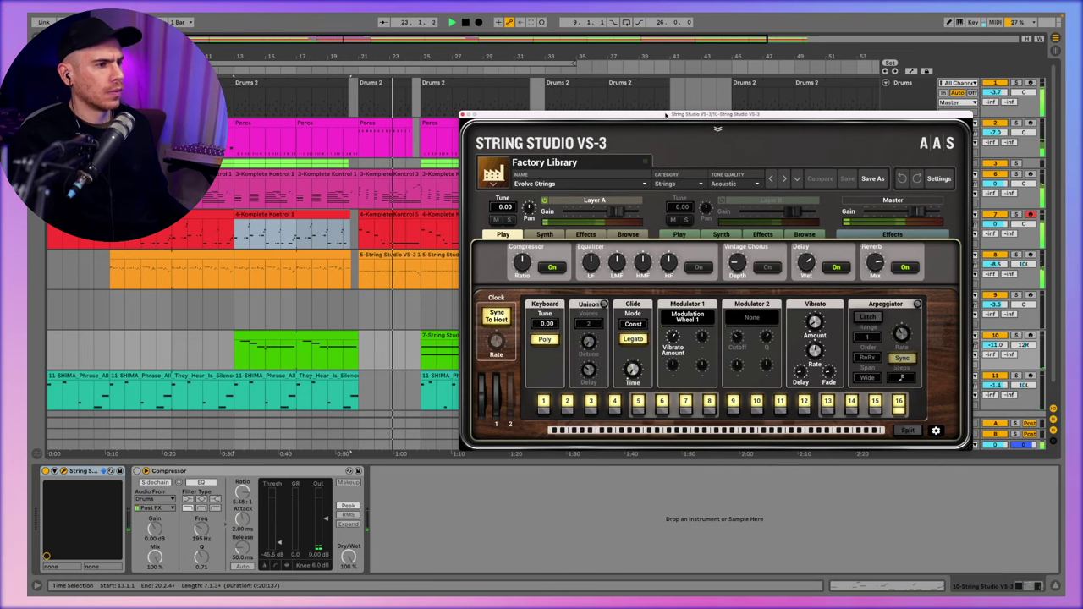
drag(665, 114, 696, 112)
Step: Show the String Studio instrument of the track 8 clip at bar 25 during playback and return to track 10's String Studio
click(442, 265)
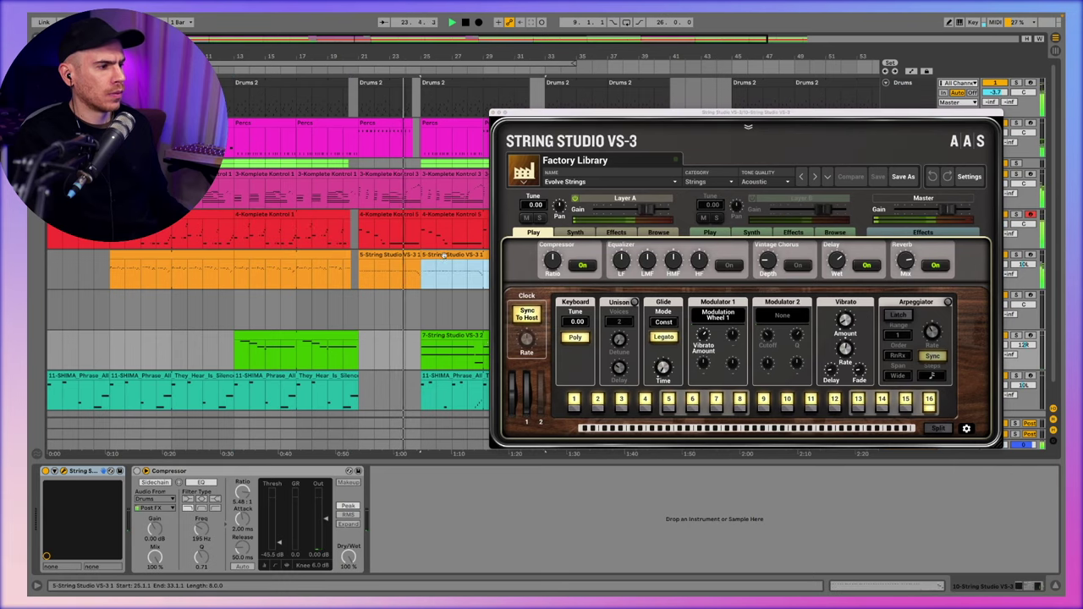
drag(505, 120, 688, 162)
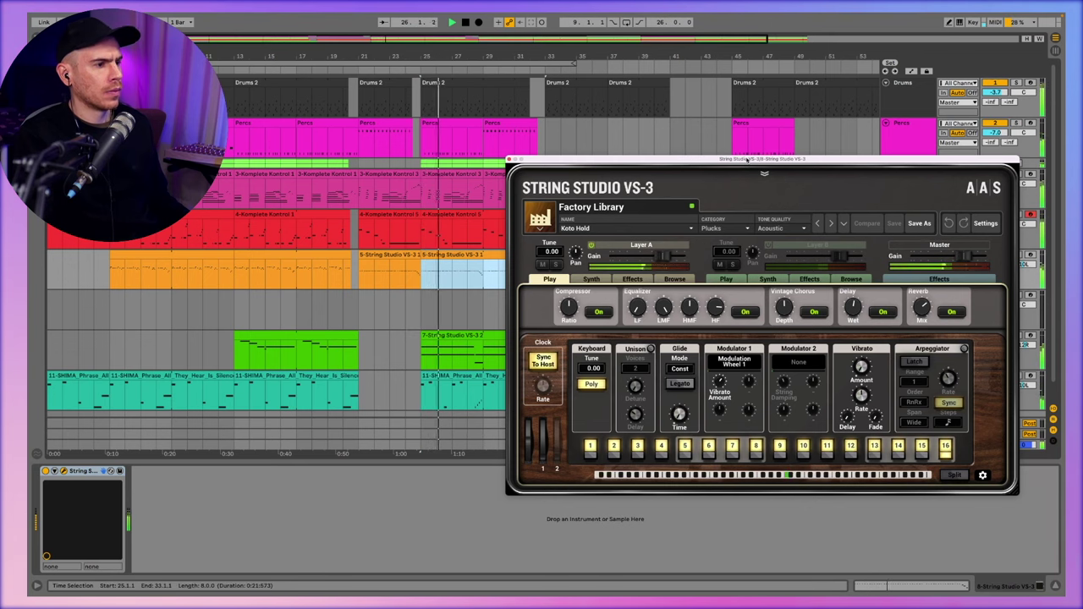
drag(747, 159, 688, 149)
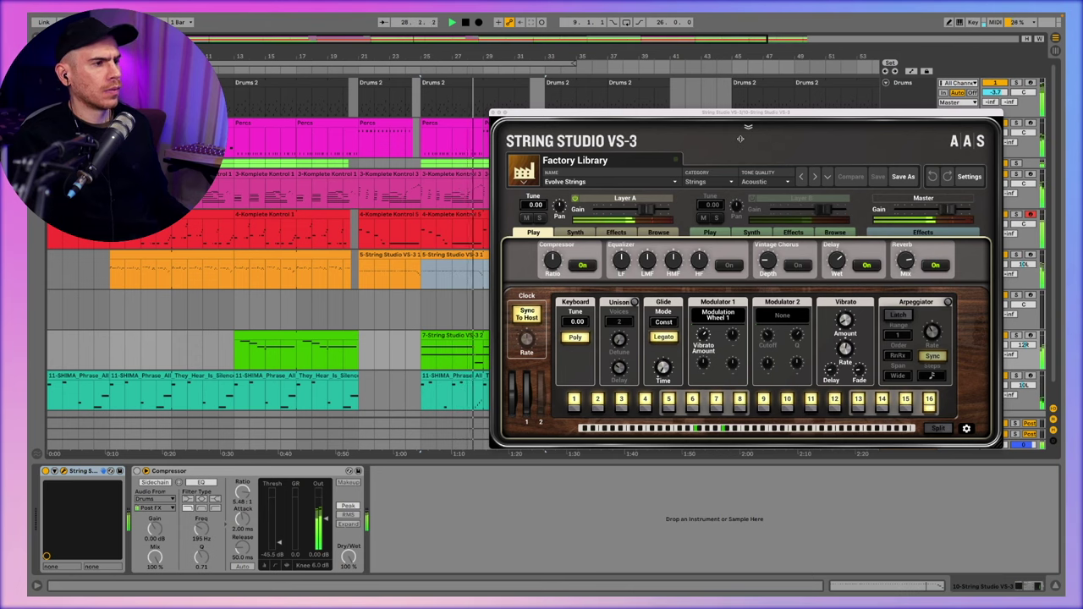
click(561, 85)
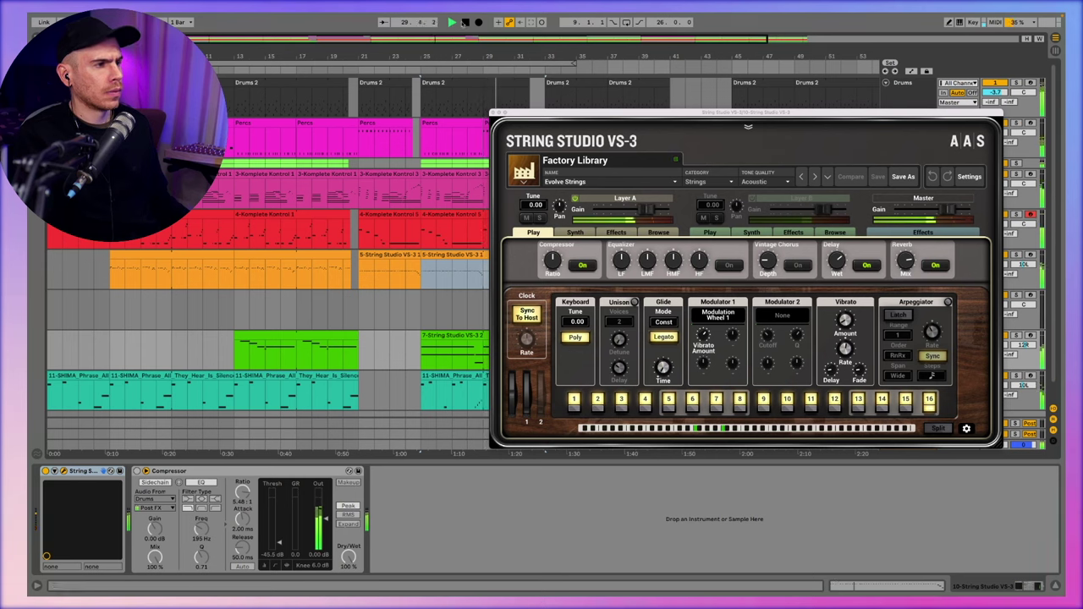